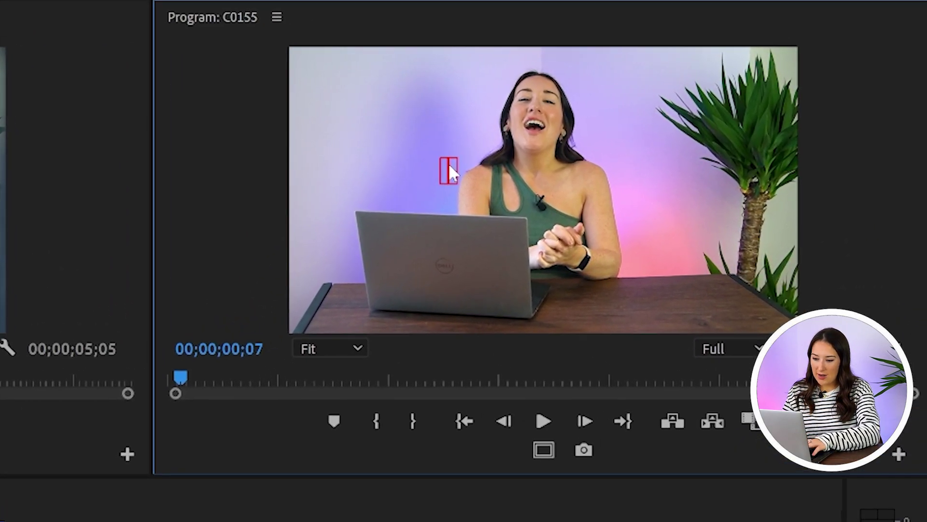
pyautogui.write('Lauren')
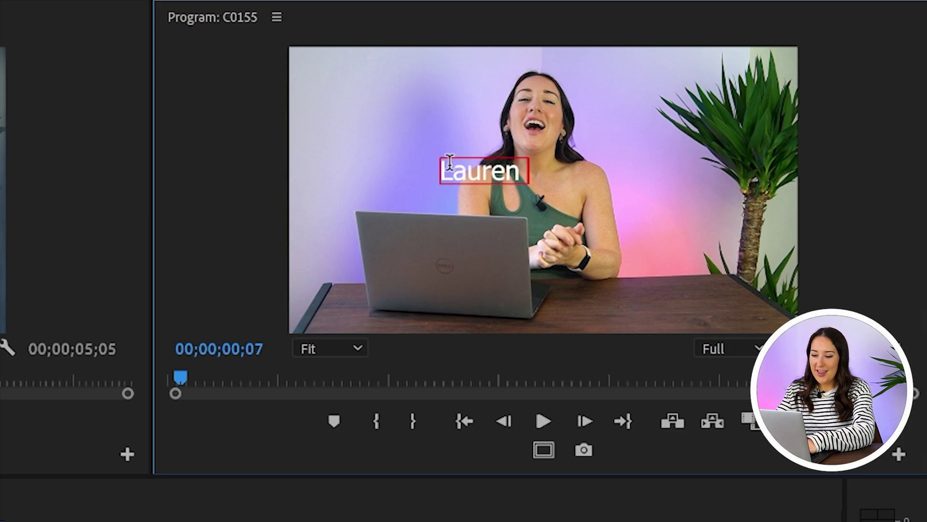
pyautogui.write(' Cotter')
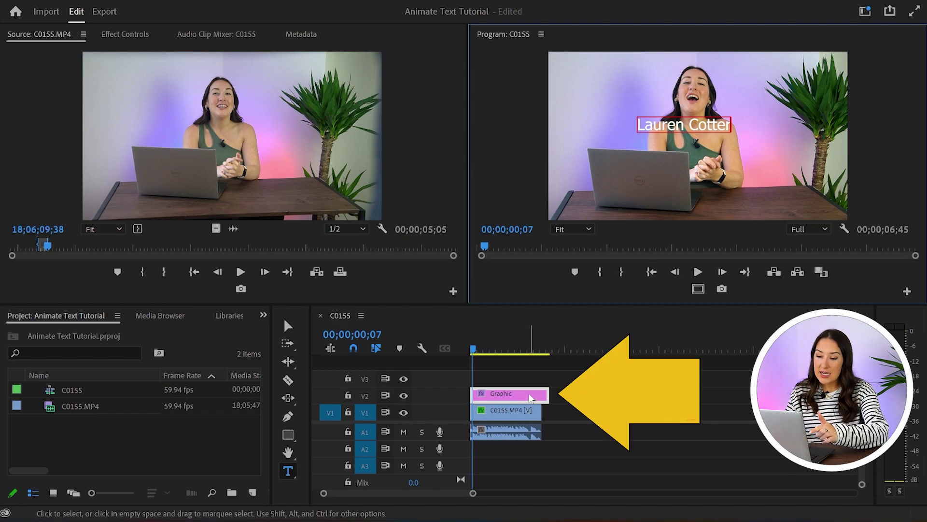
# Step: Add a second title reading 'VEED.IO' below Lauren Cotter and select both title clips' ends
pyautogui.click(538, 379)
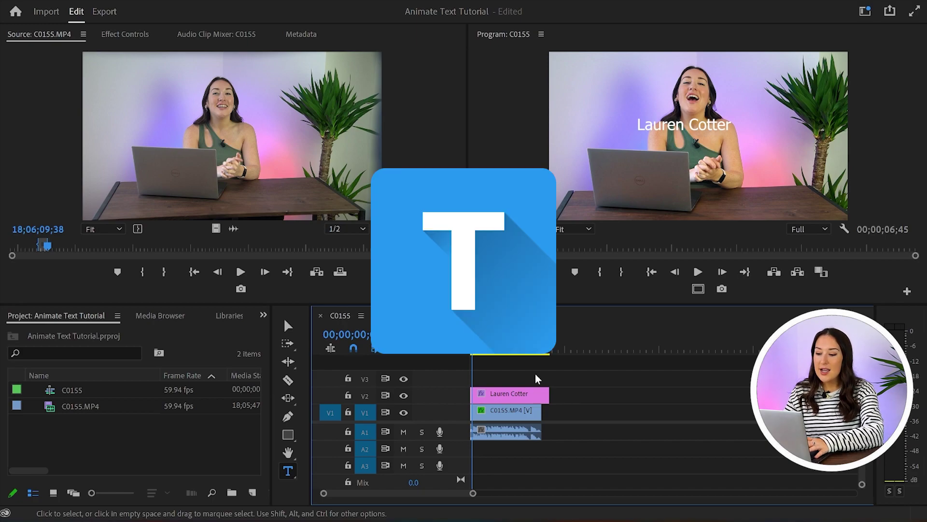
pyautogui.click(644, 140)
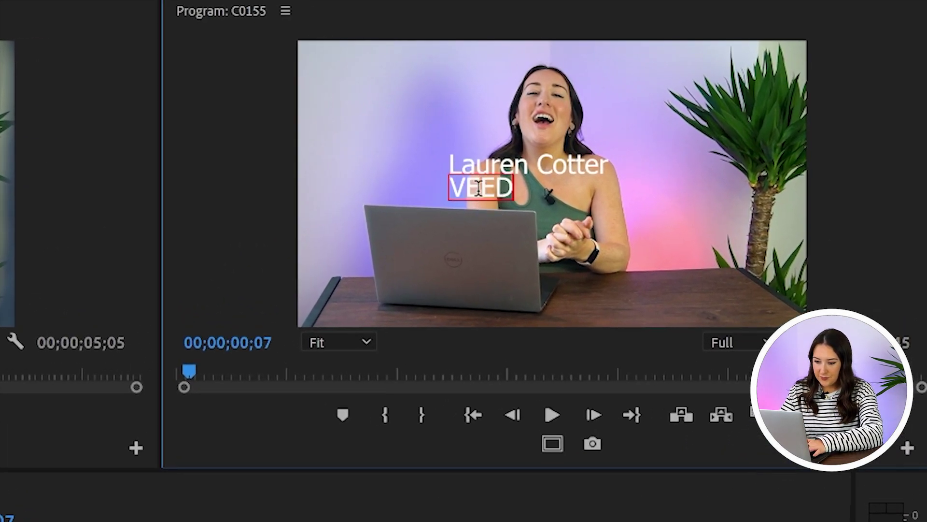
pyautogui.write('VEED')
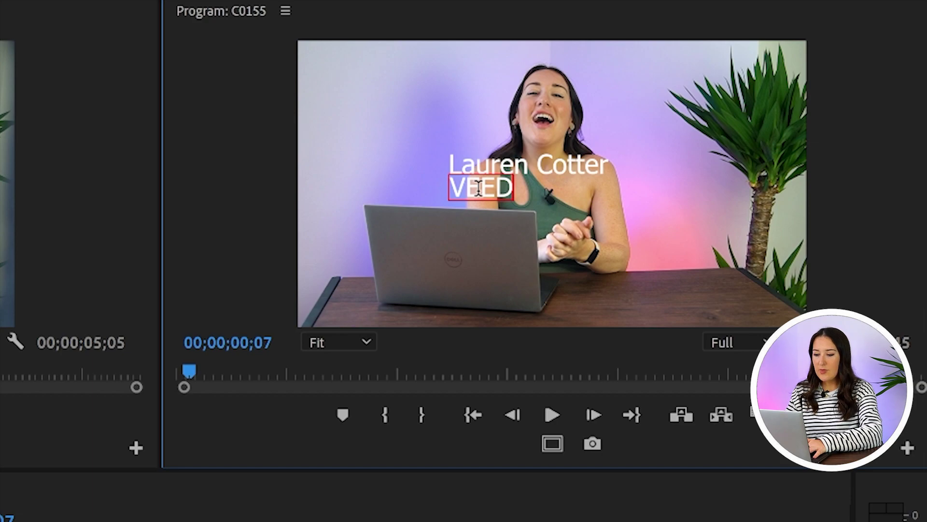
pyautogui.write('.IO')
pyautogui.press('Escape')
pyautogui.press('Home')
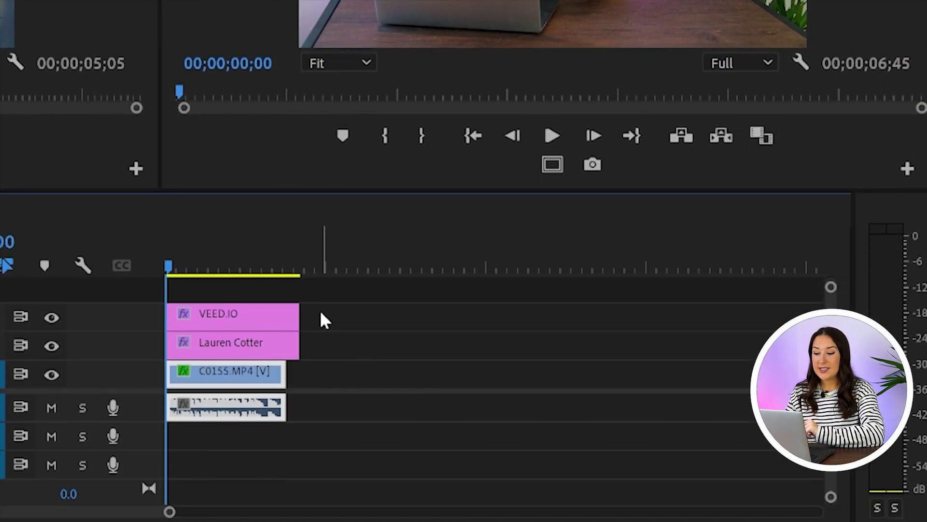
pyautogui.moveTo(290, 306); pyautogui.dragTo(292, 348)
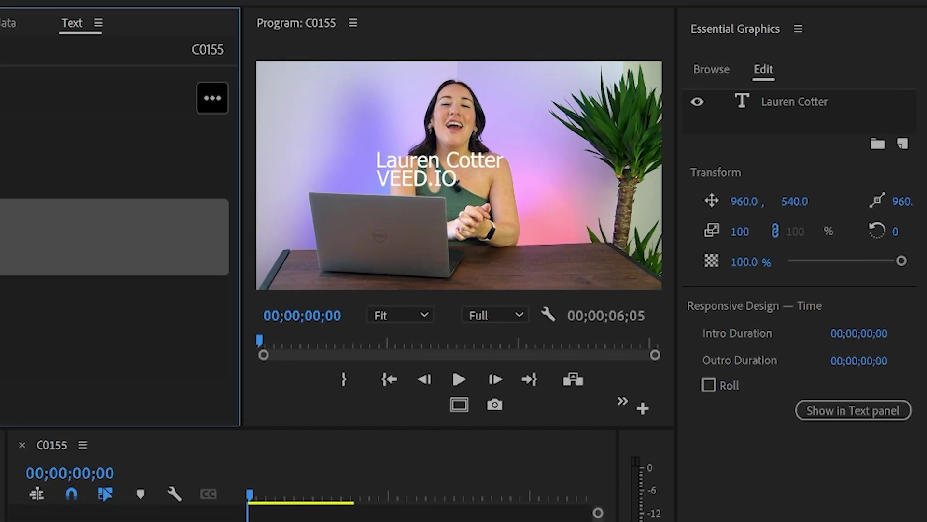
pyautogui.click(806, 101)
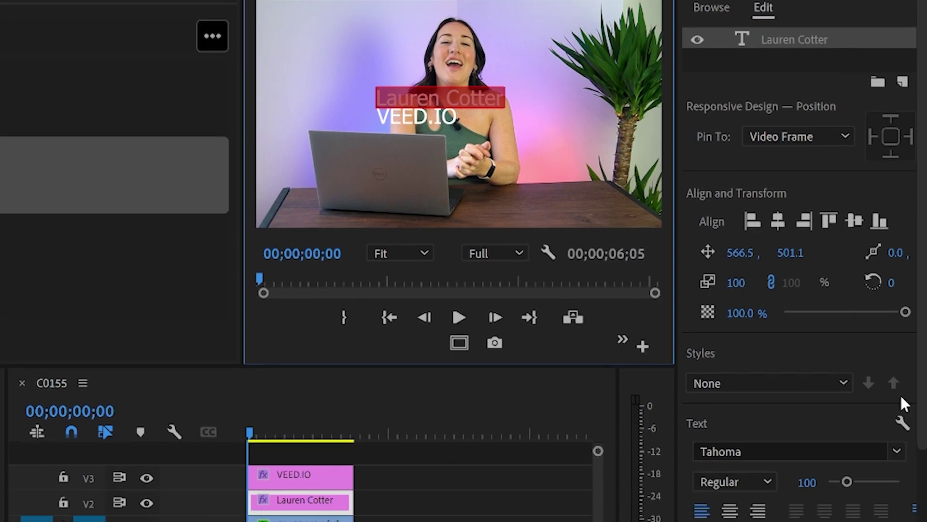
pyautogui.click(835, 450)
pyautogui.write('eu')
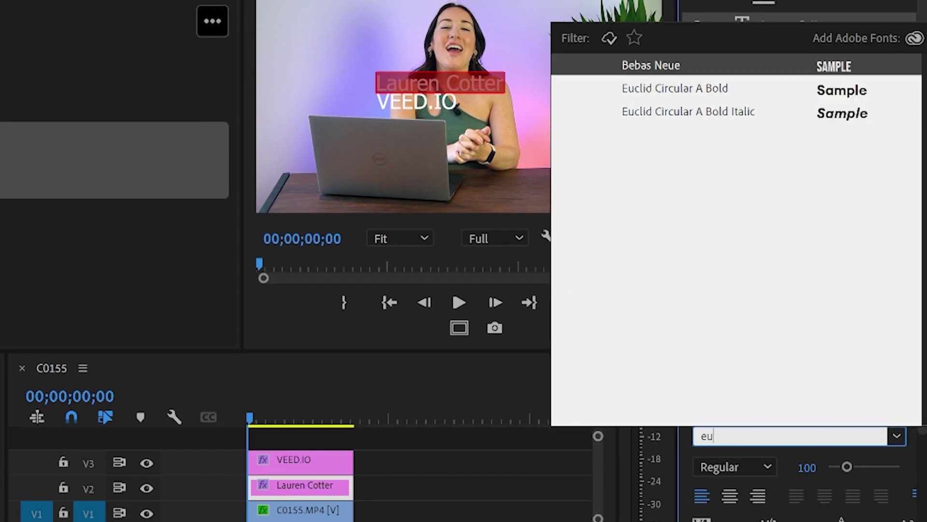
pyautogui.press('Down')
pyautogui.press('Return')
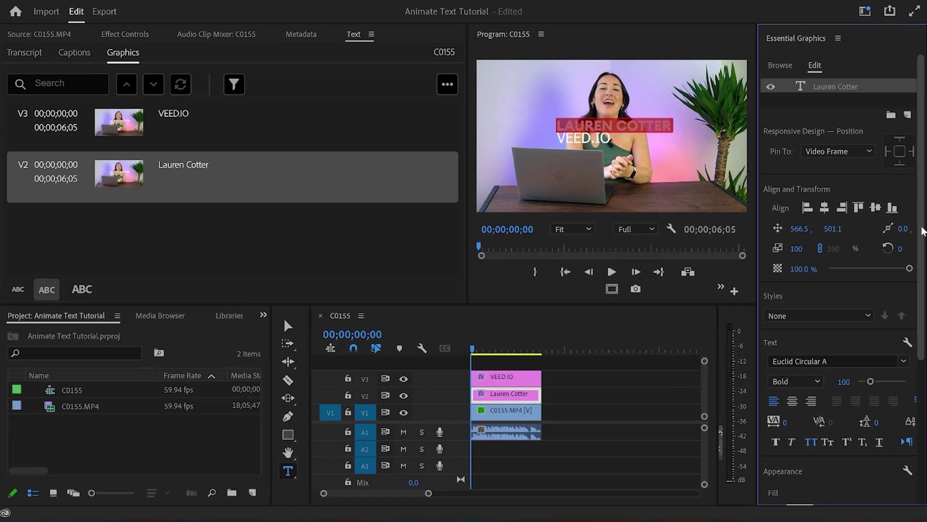
# Step: Give the title a black drop shadow with distance 10
pyautogui.scroll(-5, 921, 231)
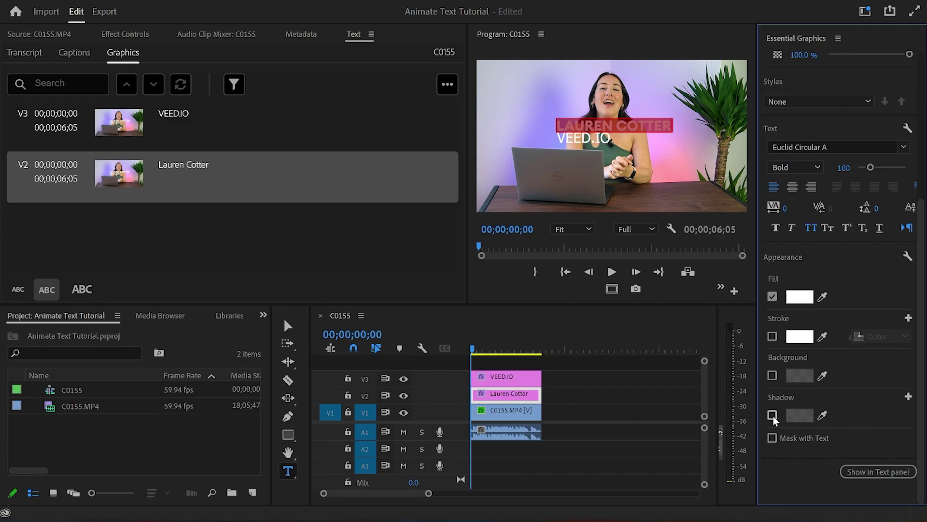
pyautogui.click(773, 417)
pyautogui.click(799, 415)
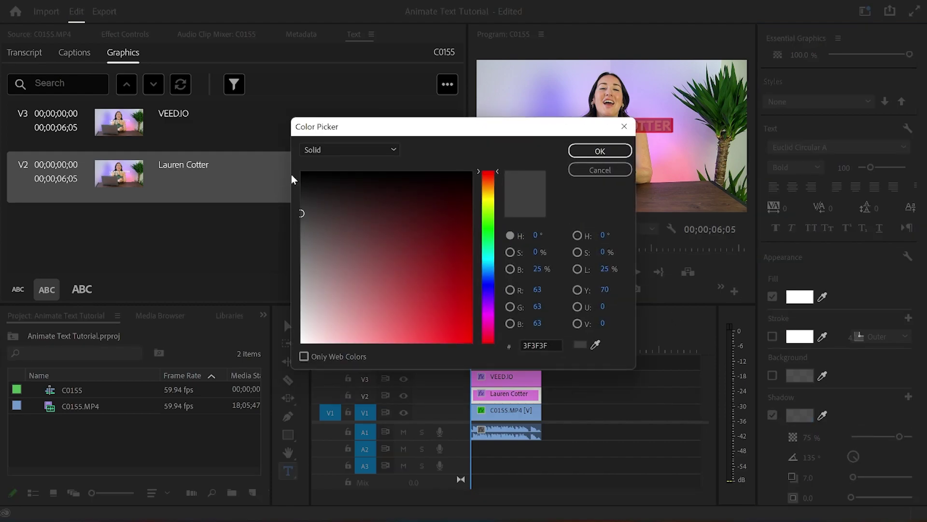
pyautogui.click(303, 172)
pyautogui.press('Return')
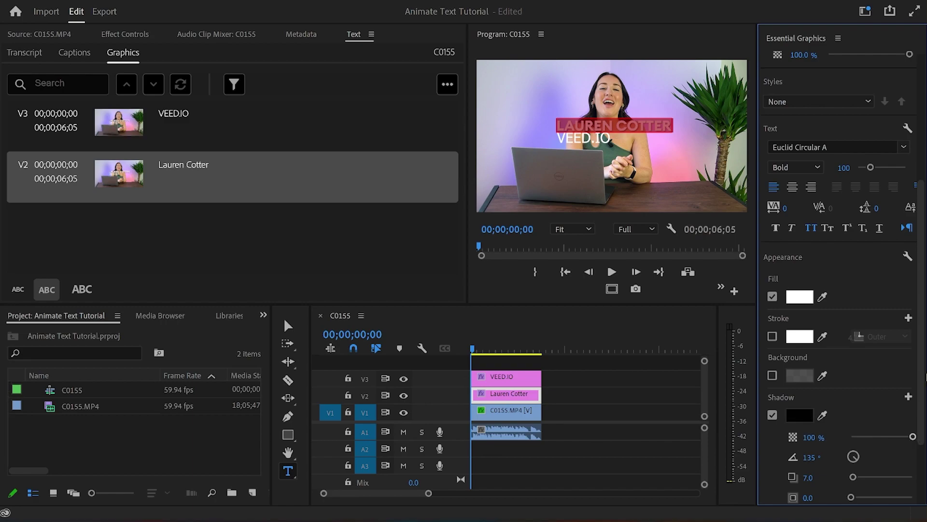
pyautogui.scroll(-2, 913, 435)
pyautogui.click(807, 377)
pyautogui.write('1')
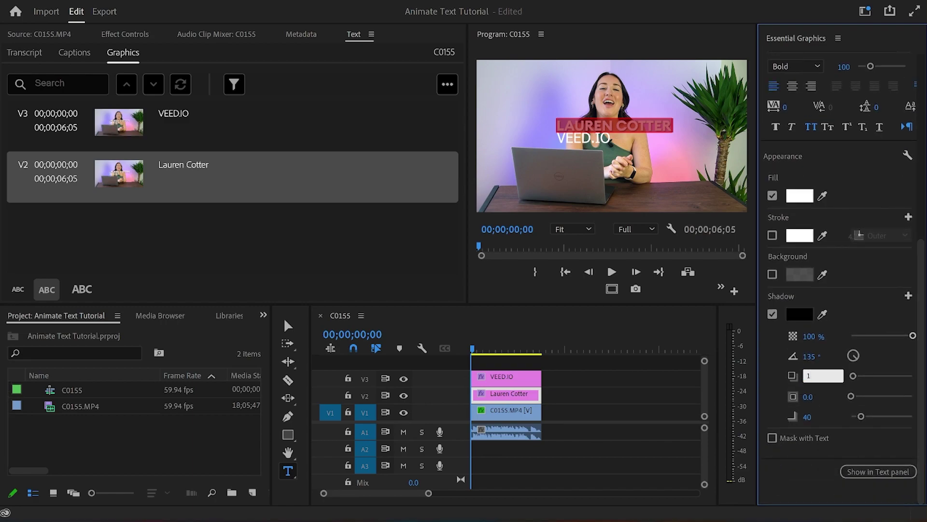
pyautogui.write('0')
pyautogui.press('Return')
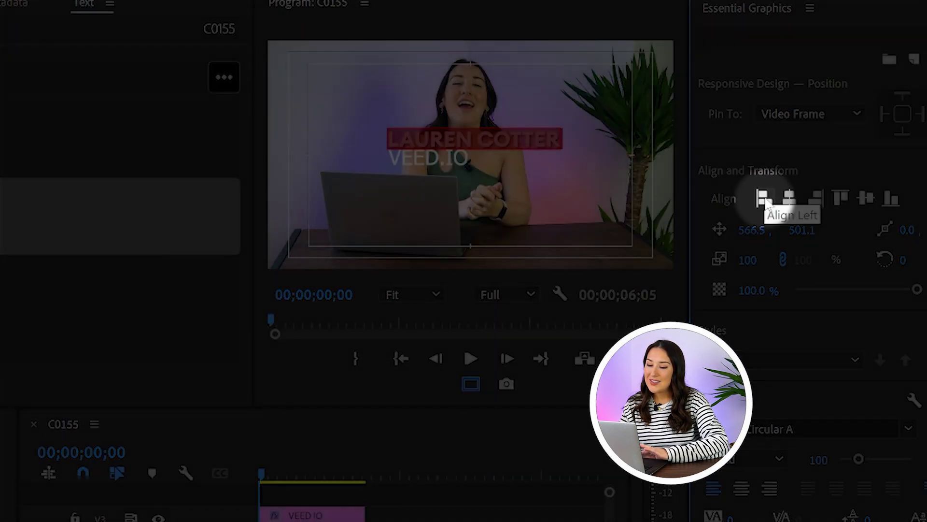
pyautogui.click(807, 165)
pyautogui.click(890, 199)
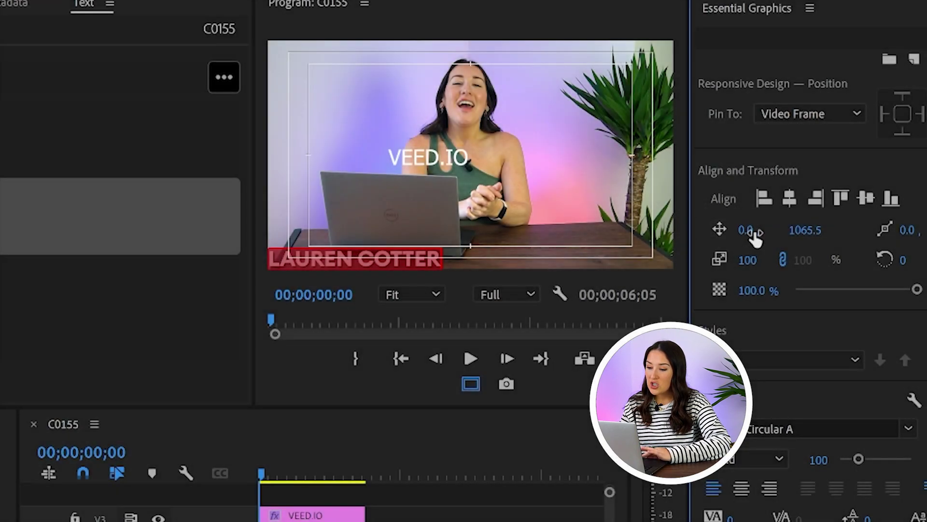
pyautogui.moveTo(746, 230); pyautogui.dragTo(811, 228)
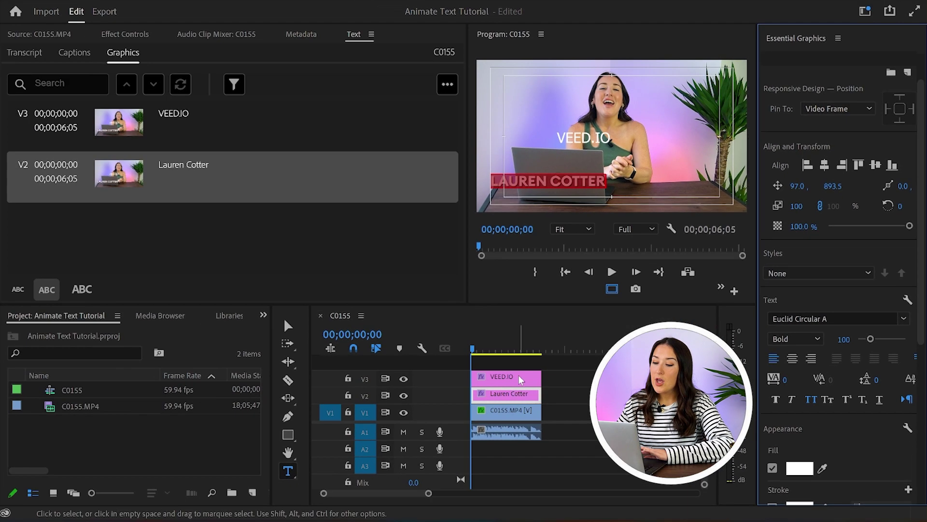
# Step: Set the VEED.IO text layer's font to Lato
pyautogui.click(428, 157)
pyautogui.click(832, 90)
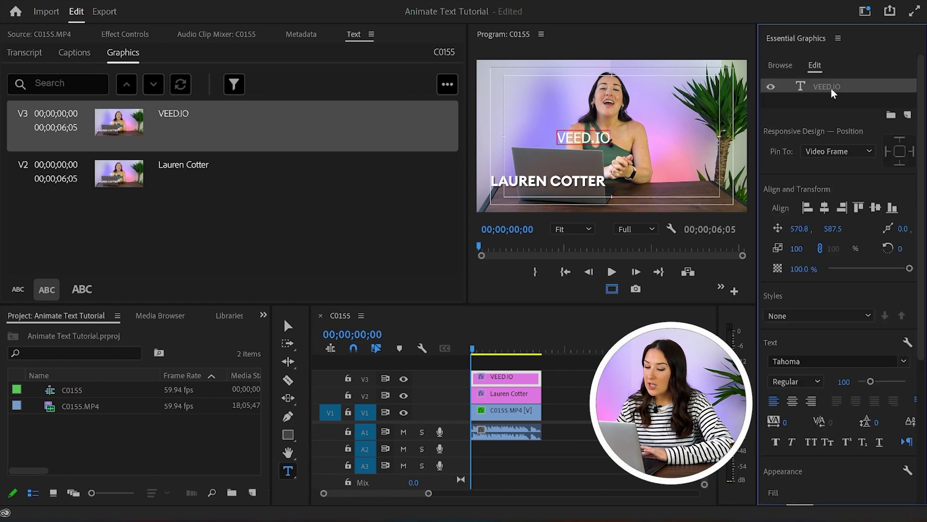
pyautogui.scroll(-3, 840, 241)
pyautogui.click(831, 205)
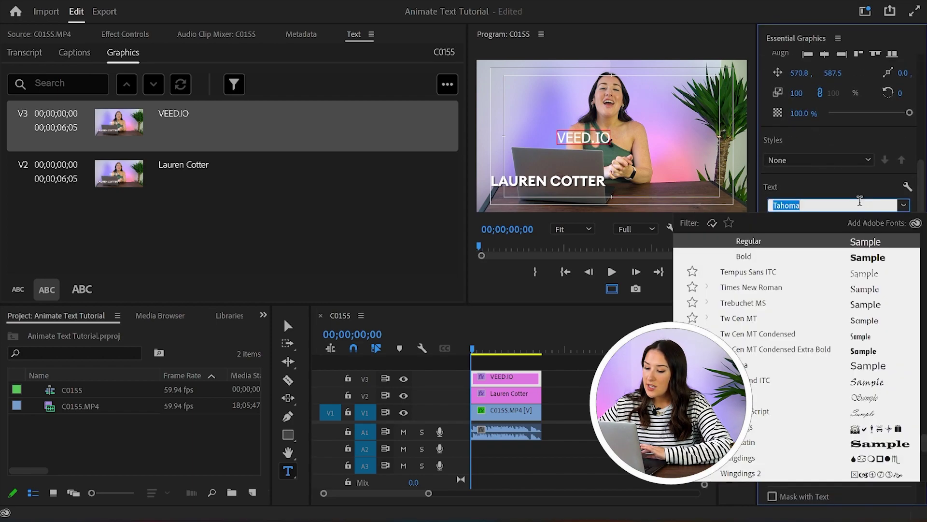
pyautogui.write('lato')
pyautogui.press('Return')
# Step: Give VEED.IO a black drop shadow
pyautogui.click(772, 473)
pyautogui.click(800, 474)
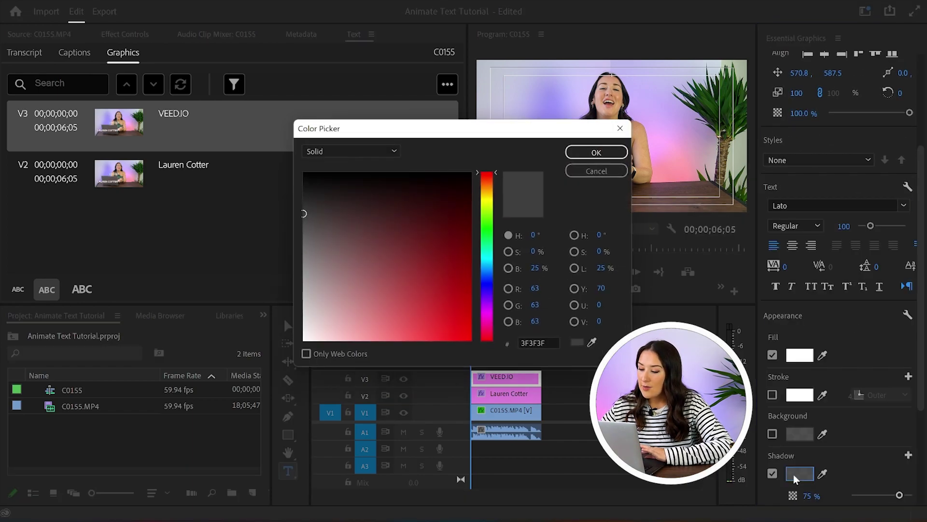
pyautogui.click(599, 151)
pyautogui.scroll(-3, 913, 351)
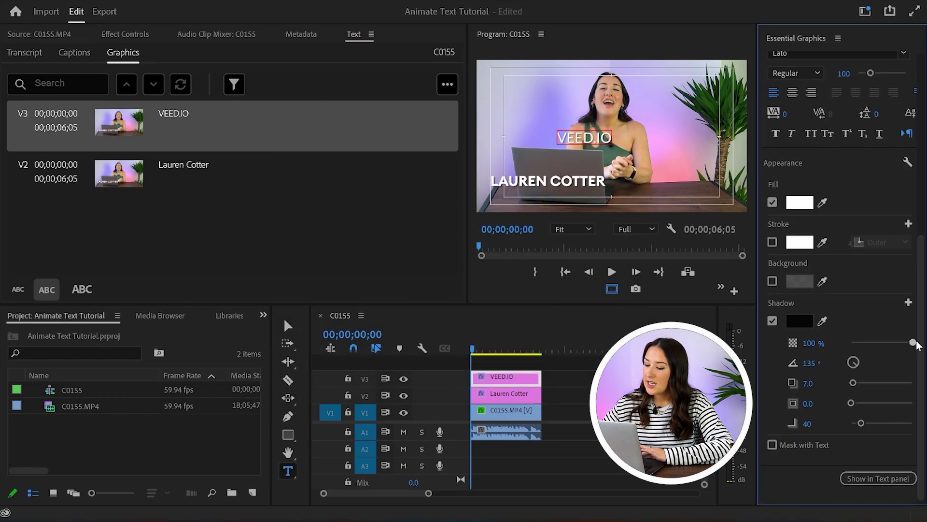
pyautogui.scroll(5, 841, 241)
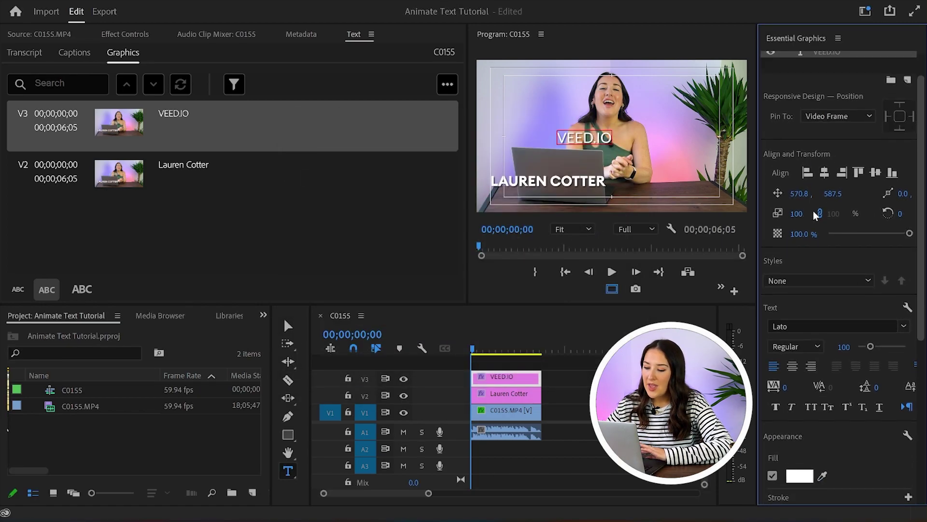
pyautogui.click(807, 174)
pyautogui.click(892, 175)
pyautogui.moveTo(518, 205); pyautogui.dragTo(519, 199)
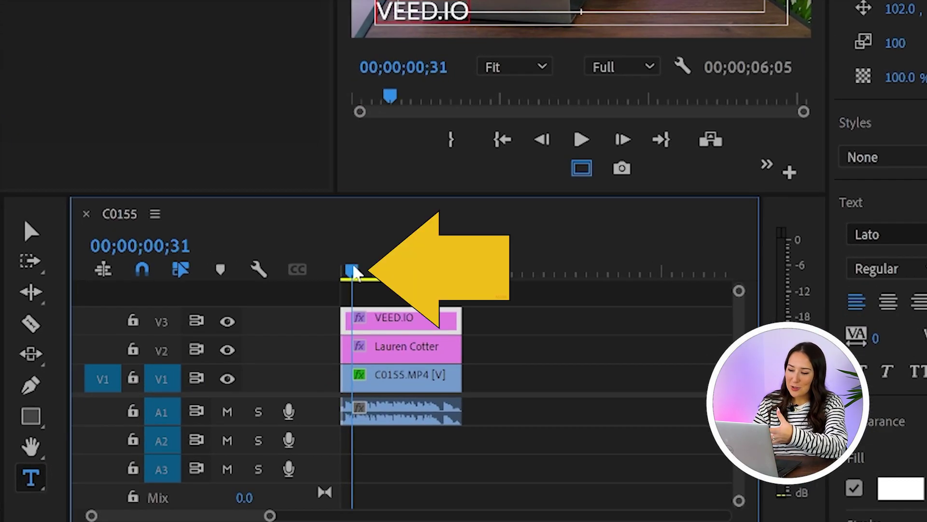
pyautogui.moveTo(354, 272); pyautogui.dragTo(366, 275)
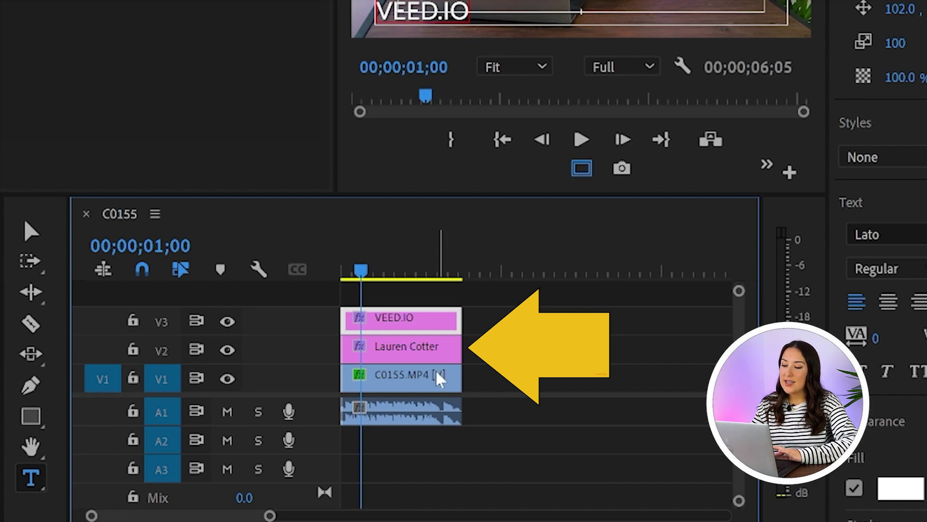
pyautogui.click(440, 353)
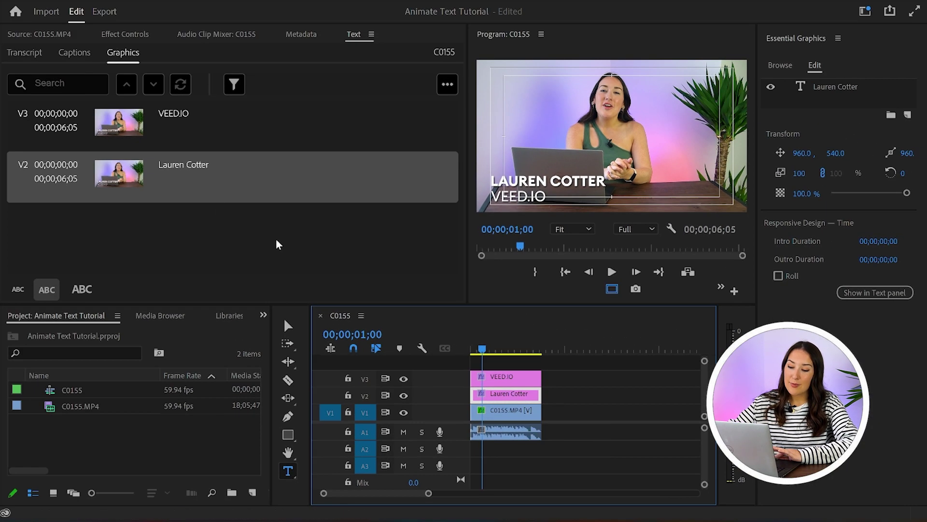
pyautogui.click(138, 37)
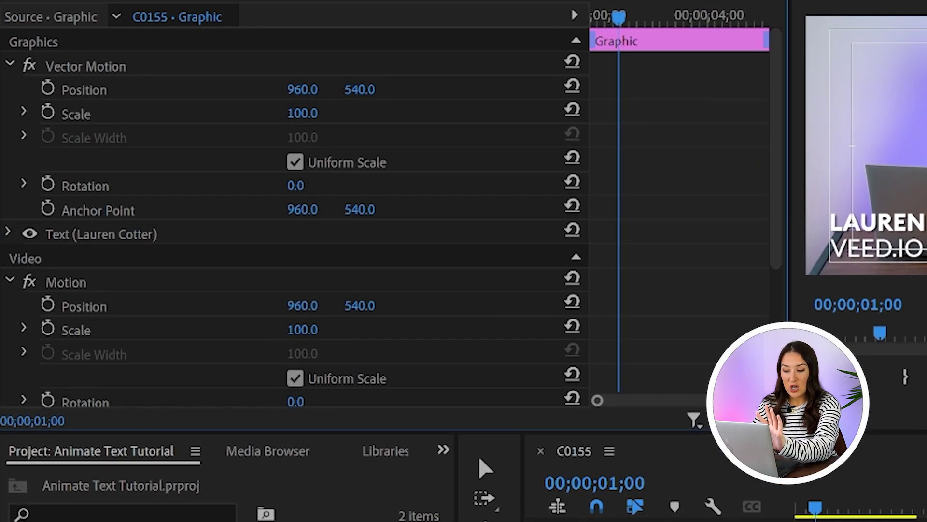
pyautogui.click(48, 88)
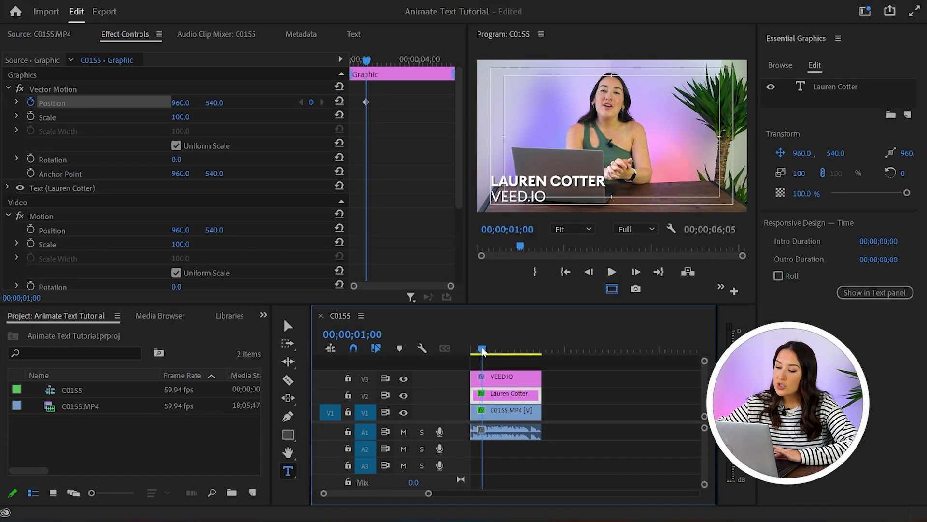
pyautogui.click(507, 350)
pyautogui.moveTo(506, 351); pyautogui.dragTo(507, 351)
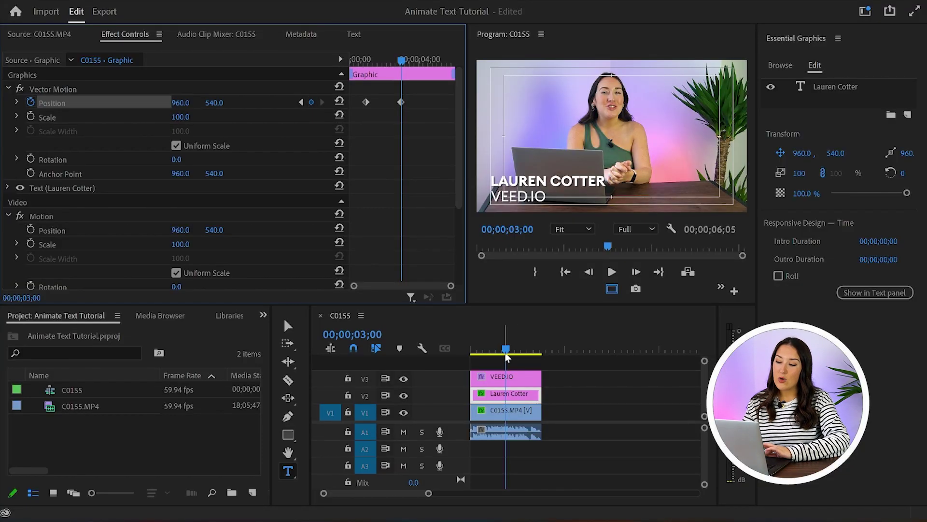
# Step: Set a frame-zero Position keyframe at X -1115 so the title slides in, and preview it
pyautogui.press('Home')
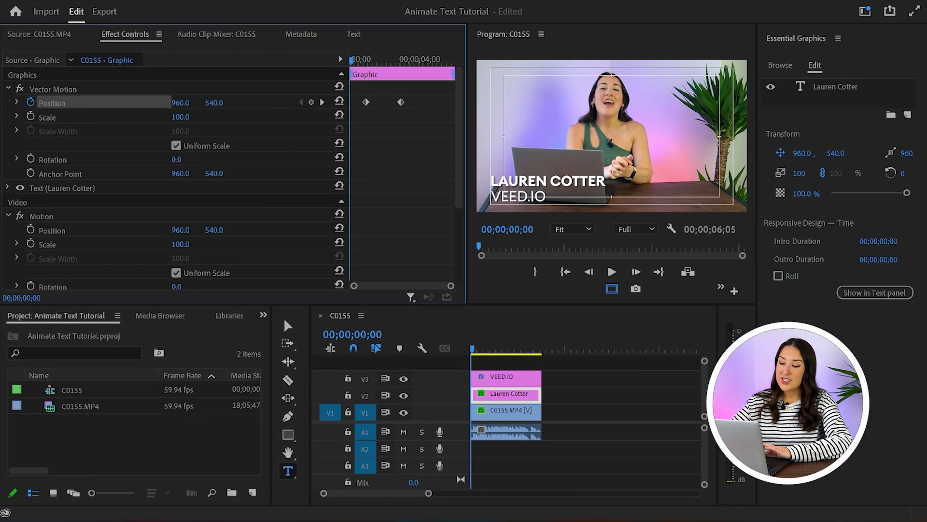
pyautogui.moveTo(180, 103); pyautogui.dragTo(116, 102)
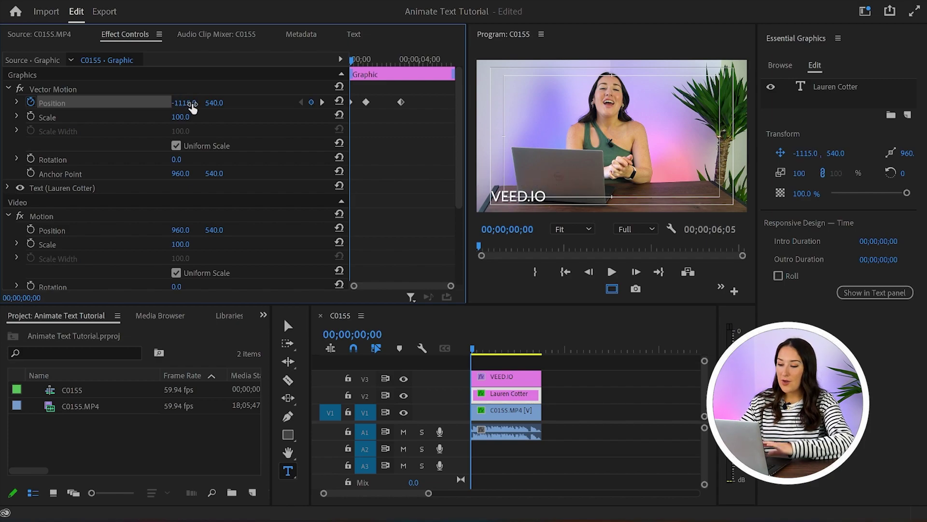
pyautogui.click(612, 273)
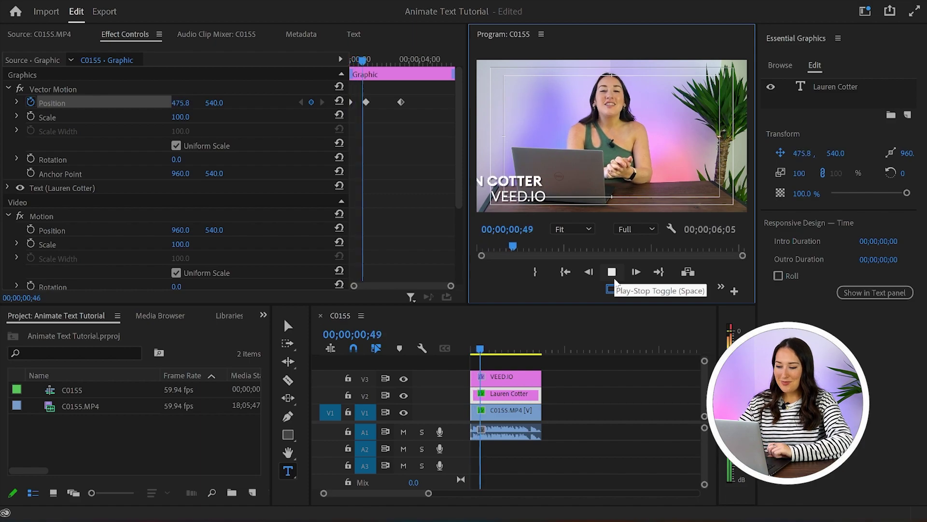
pyautogui.click(615, 281)
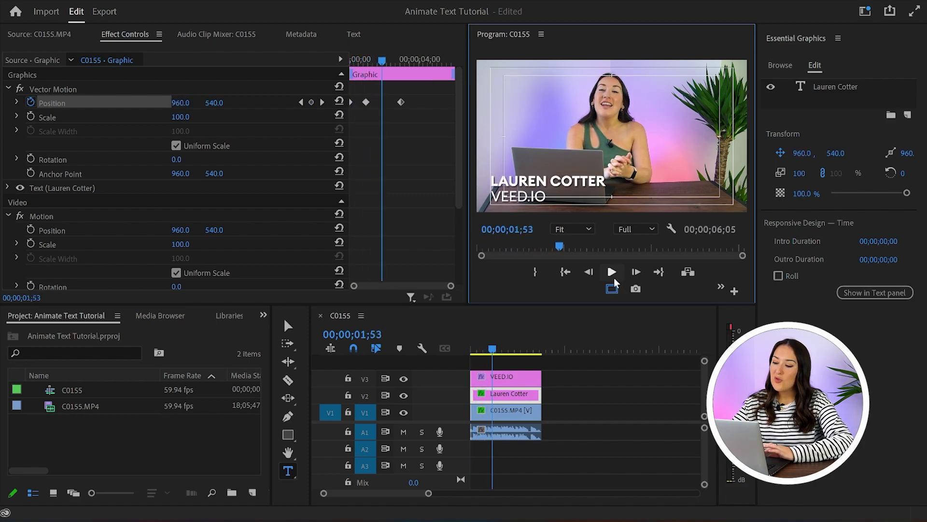
pyautogui.moveTo(493, 350); pyautogui.dragTo(531, 356)
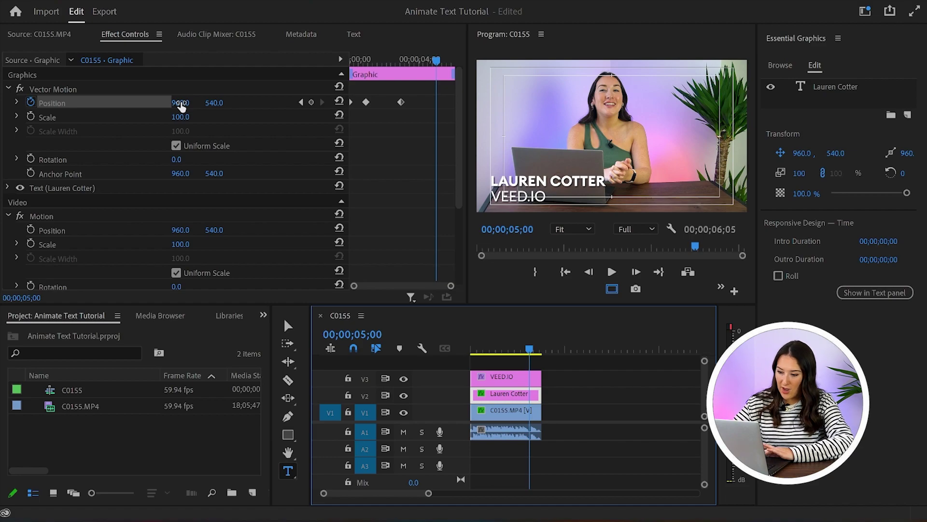
pyautogui.click(181, 103)
pyautogui.write('5010')
pyautogui.press('Return')
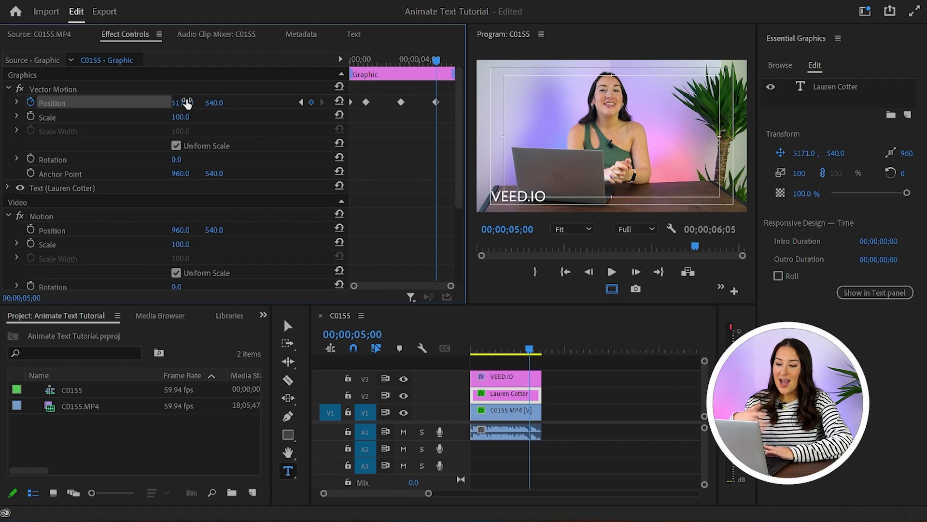
# Step: Play the title animation from the start of the sequence
pyautogui.click(450, 354)
pyautogui.press('Home')
pyautogui.press('space')
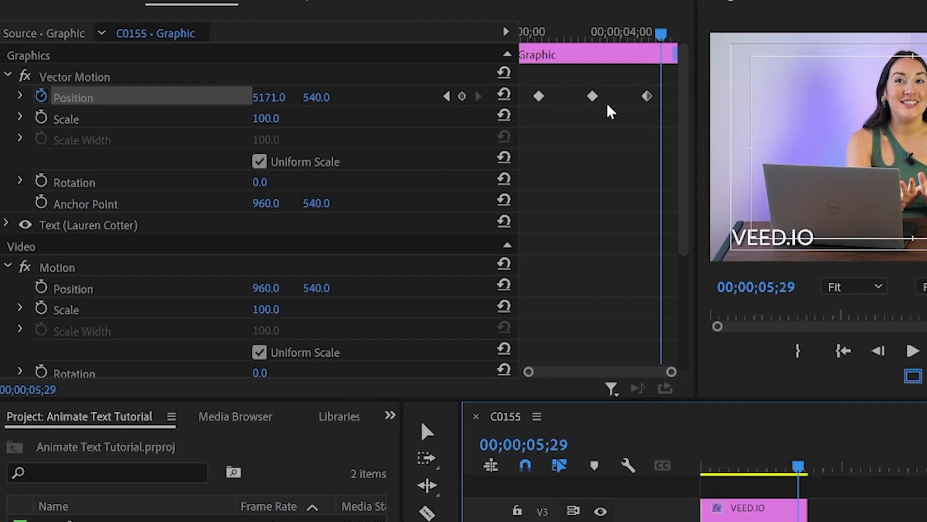
# Step: Apply Continuous Bezier temporal interpolation to all of the name title's Position keyframes
pyautogui.moveTo(609, 113); pyautogui.dragTo(528, 76)
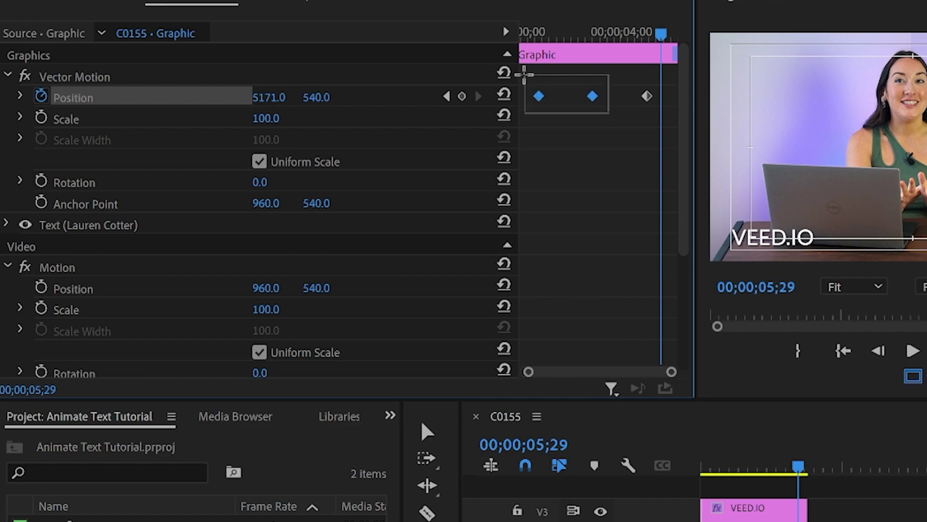
pyautogui.rightClick(540, 99)
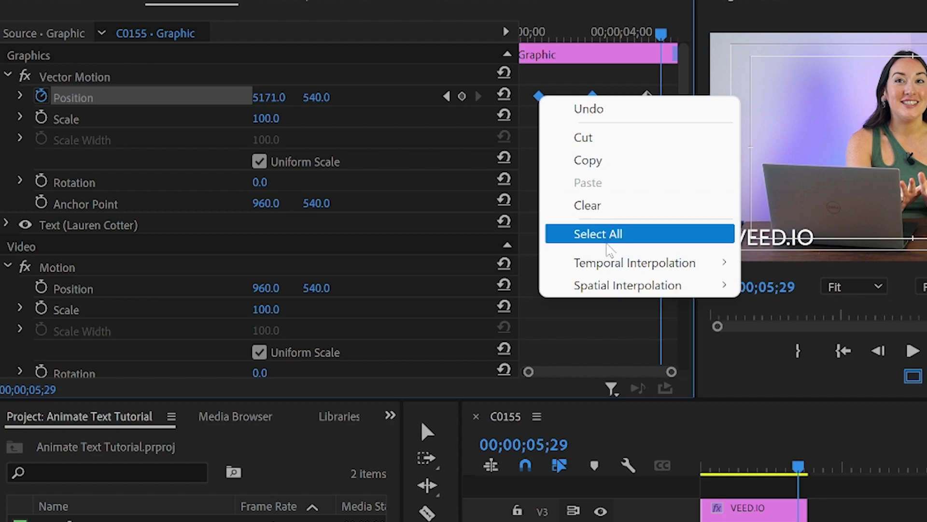
pyautogui.moveTo(610, 264)
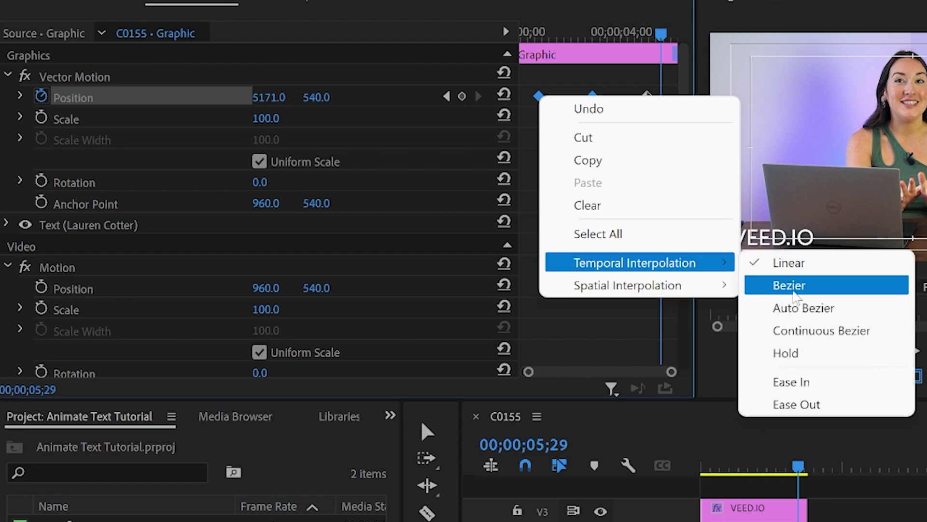
pyautogui.click(800, 332)
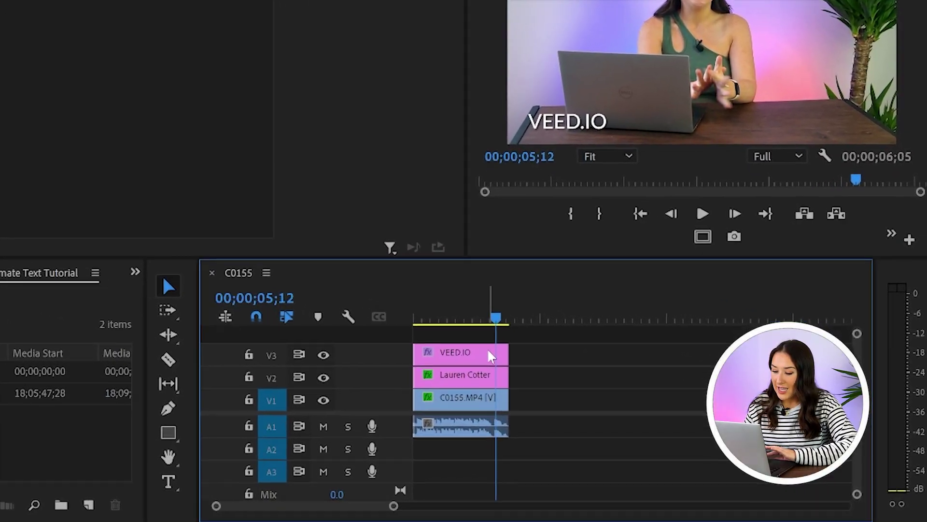
# Step: Add Position keyframes to the VEED.IO title at 1;00 and 3;00, starting it off-frame at 0;00
pyautogui.click(489, 353)
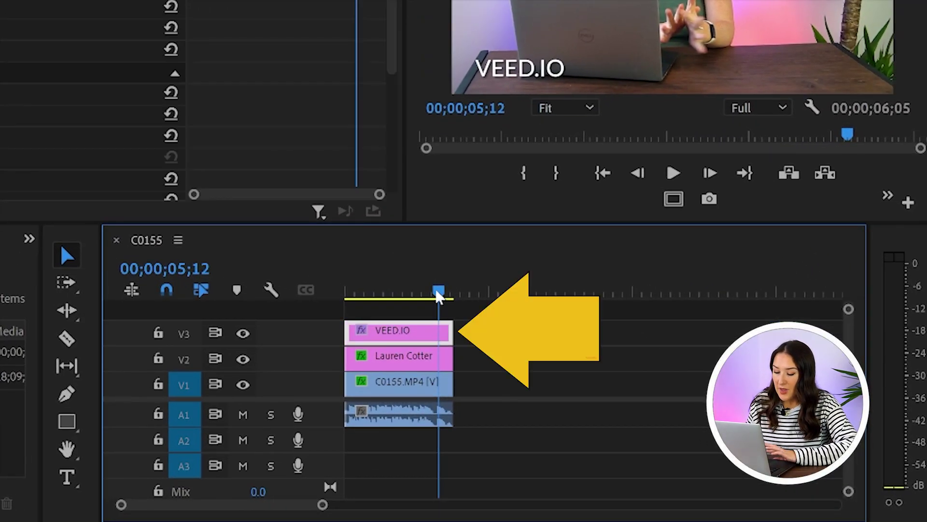
pyautogui.moveTo(437, 296); pyautogui.dragTo(360, 279)
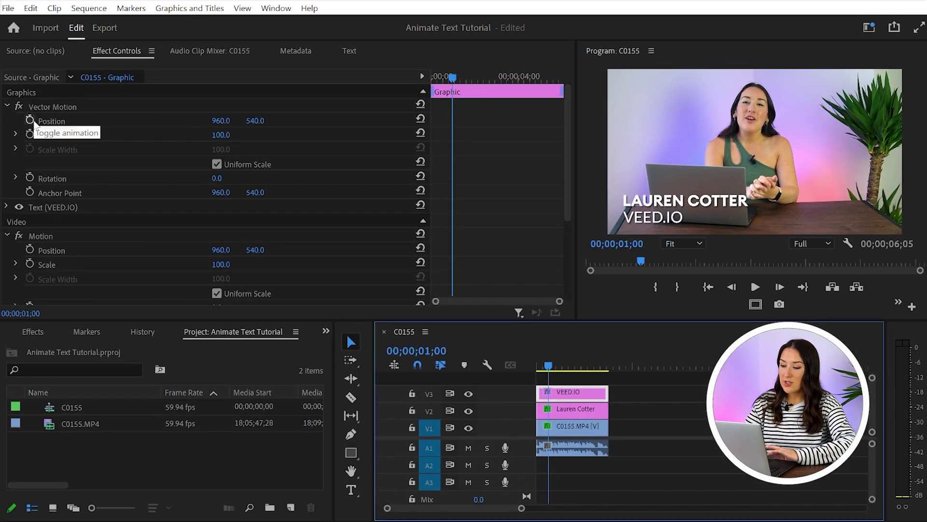
pyautogui.click(30, 121)
pyautogui.moveTo(549, 366); pyautogui.dragTo(573, 366)
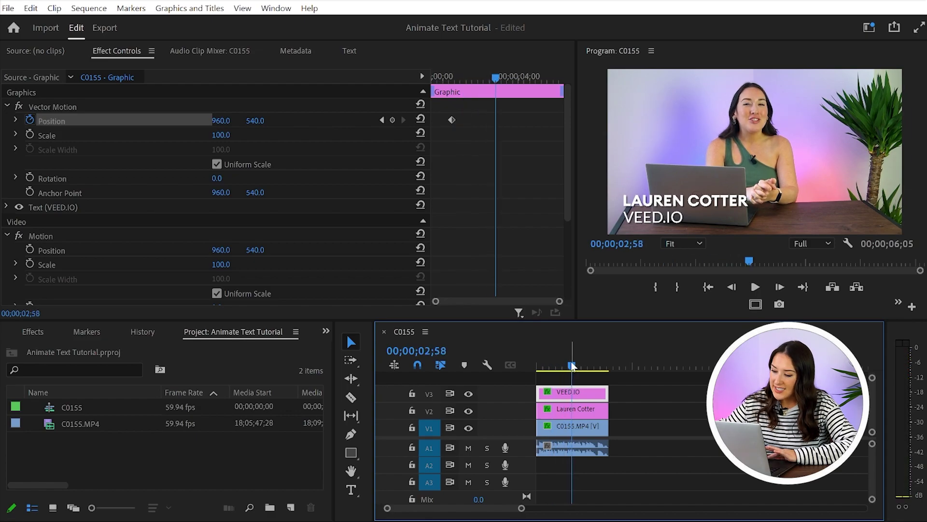
pyautogui.click(393, 121)
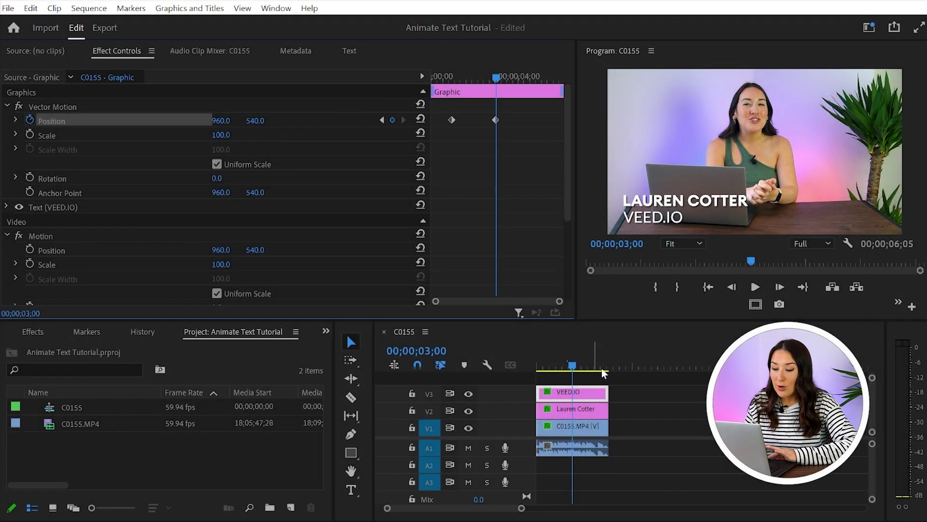
pyautogui.moveTo(583, 368); pyautogui.dragTo(536, 367)
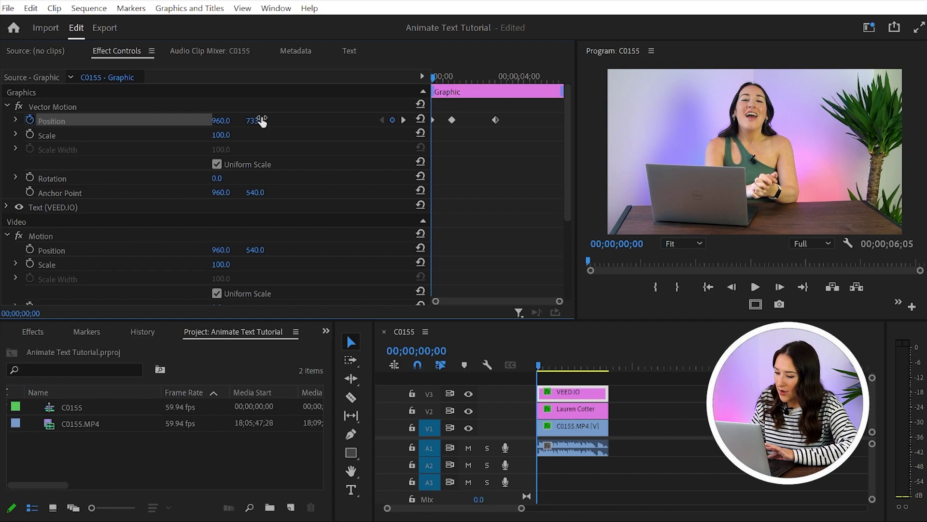
pyautogui.moveTo(538, 367); pyautogui.dragTo(596, 368)
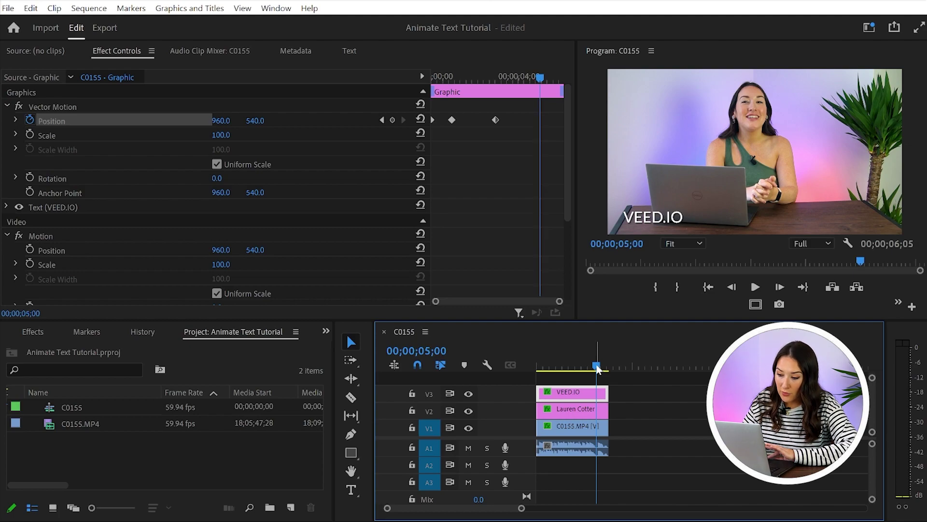
# Step: Set the VEED.IO title's Position Y to -2918 at 00;00;05;00 and preview from the start
pyautogui.moveTo(261, 120); pyautogui.dragTo(162, 120)
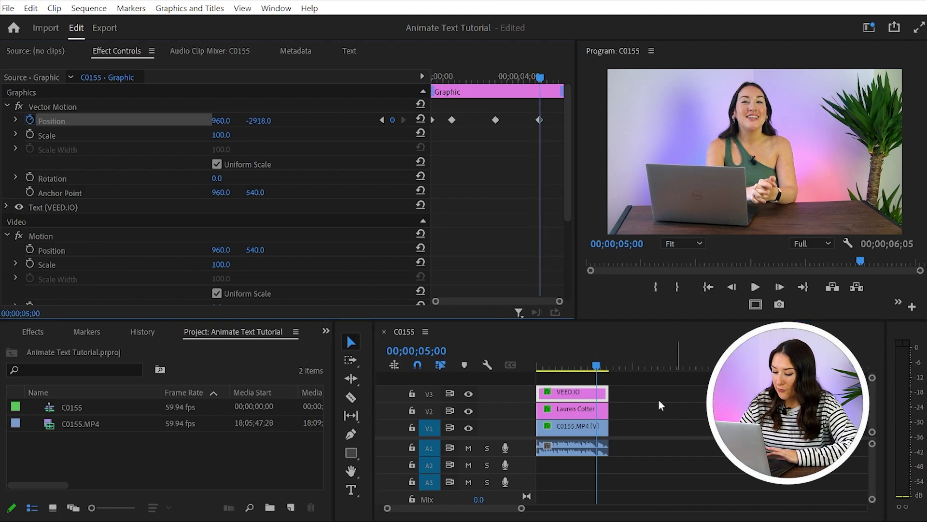
pyautogui.click(482, 358)
pyautogui.press('Home')
pyautogui.press('space')
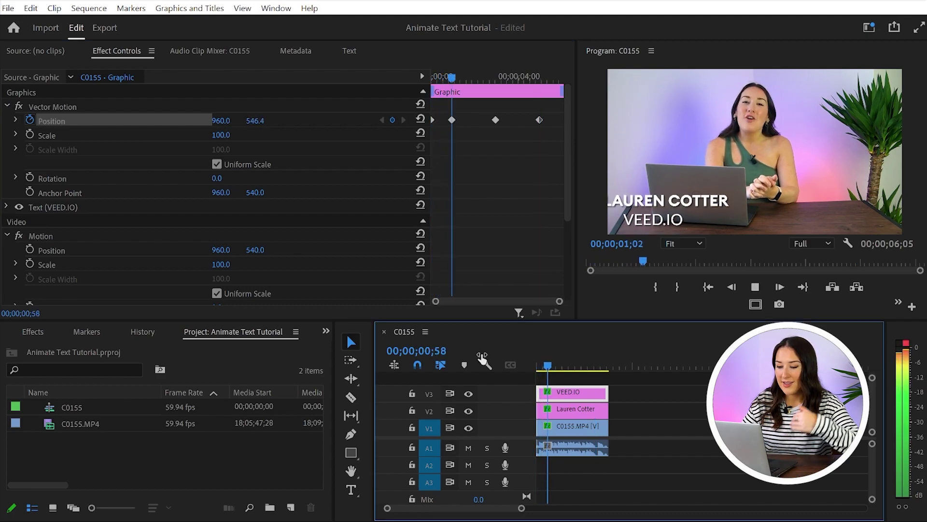
pyautogui.press('space')
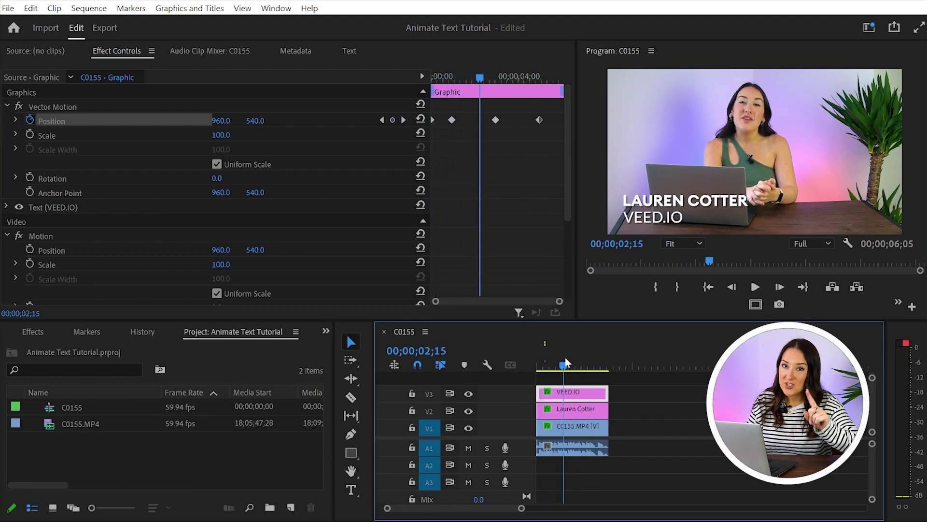
# Step: Return to the five-second mark and bring up the title's Position keyframe options
pyautogui.click(597, 368)
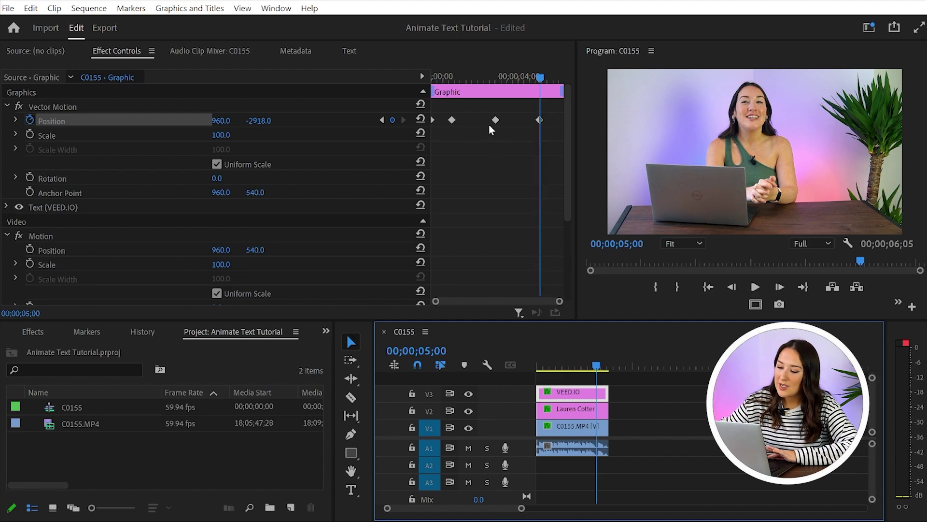
pyautogui.click(509, 138)
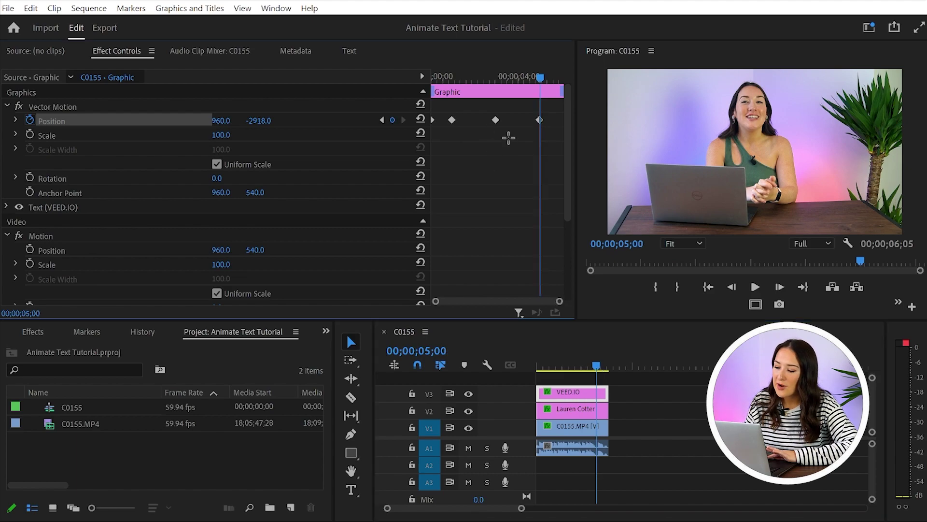
pyautogui.rightClick(452, 121)
# Step: Ease the VEED.IO title's Position keyframes with Continuous Bezier and play the animation from the start
pyautogui.moveTo(582, 231)
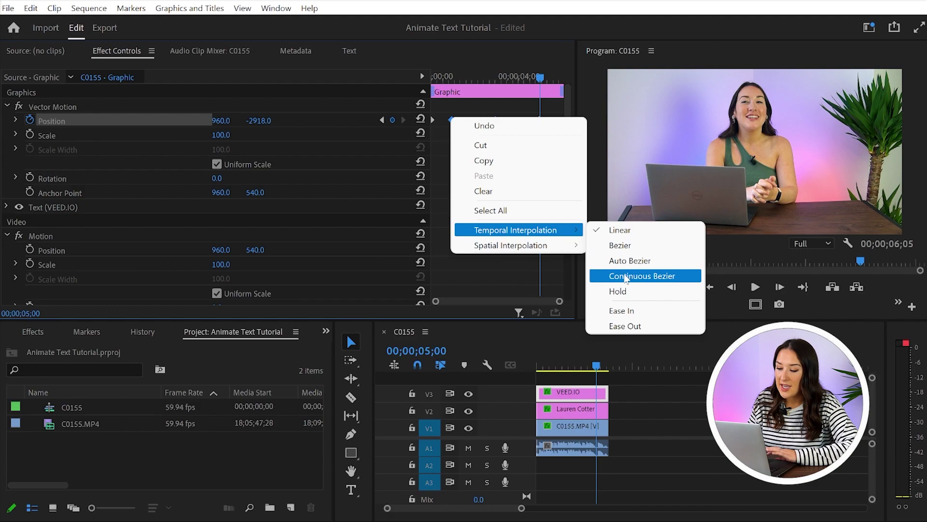
pyautogui.click(628, 275)
pyautogui.click(482, 375)
pyautogui.press('Home')
pyautogui.press('space')
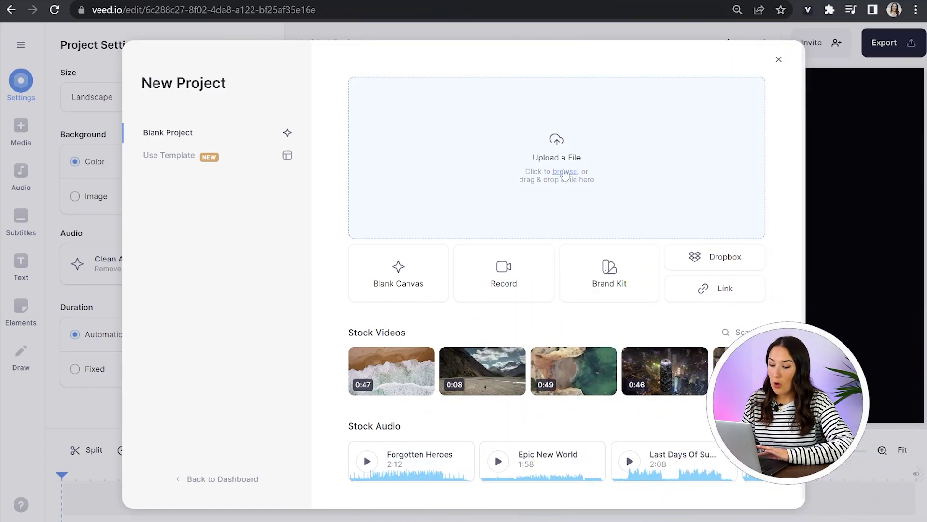
# Step: Upload Animate Text Tutorial.mp4 from Downloads and add a Headline Title text layer
pyautogui.click(564, 170)
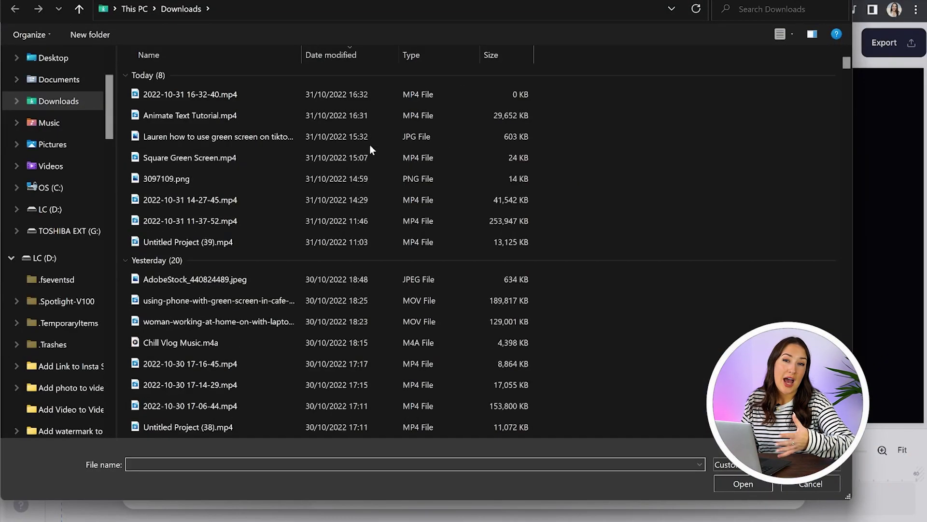
pyautogui.click(322, 115)
pyautogui.doubleClick(322, 115)
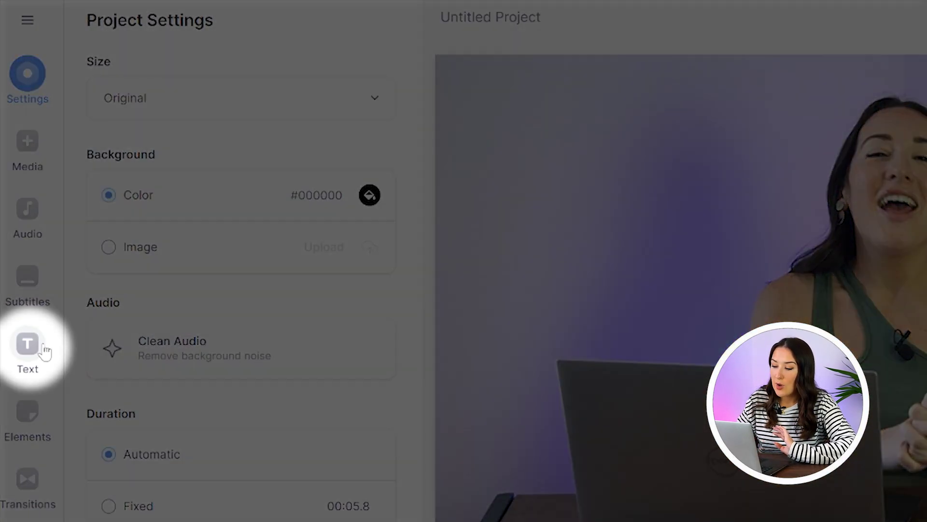
pyautogui.click(44, 351)
pyautogui.click(300, 101)
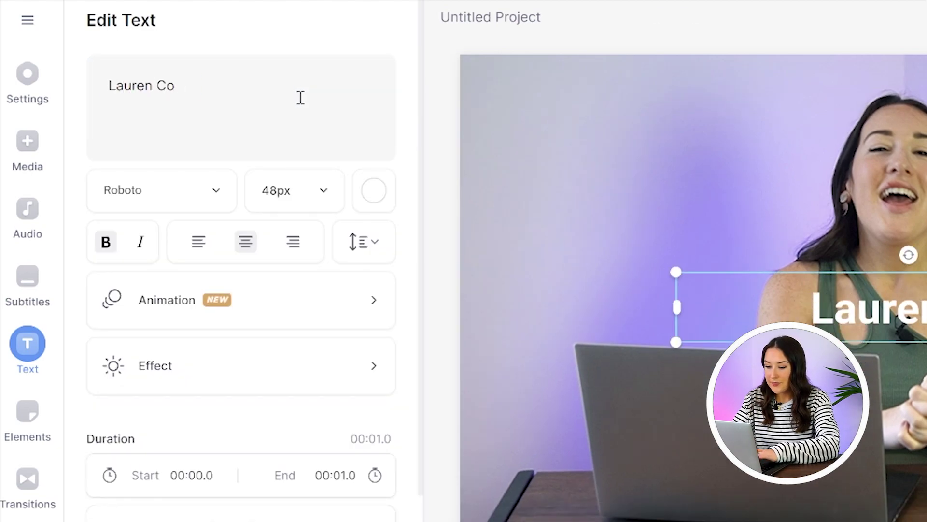
# Step: Enter the presenter's name as the title text and set its font to Abril Fatface
pyautogui.write('Lauren Cotter')
pyautogui.click(145, 190)
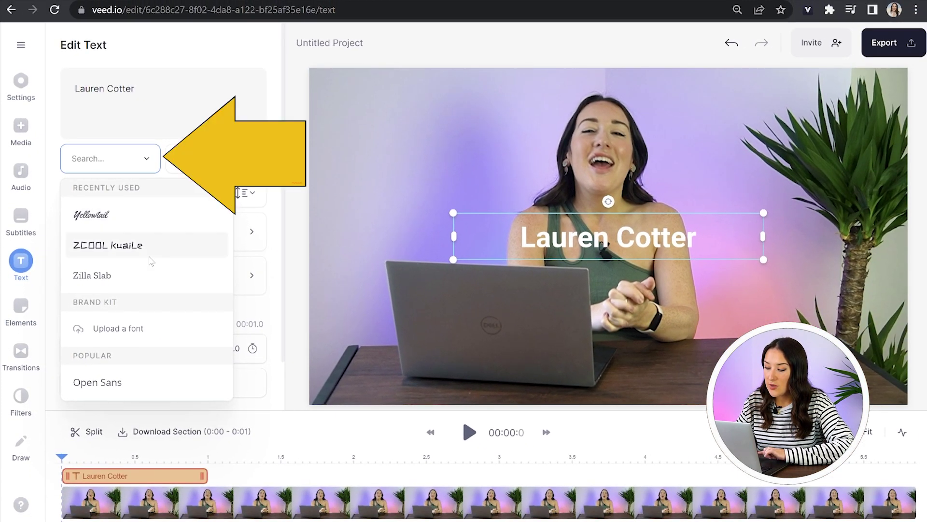
pyautogui.scroll(-2, 151, 261)
pyautogui.click(147, 265)
# Step: Make the title 60px and pale yellow, with a Shadow effect
pyautogui.click(188, 162)
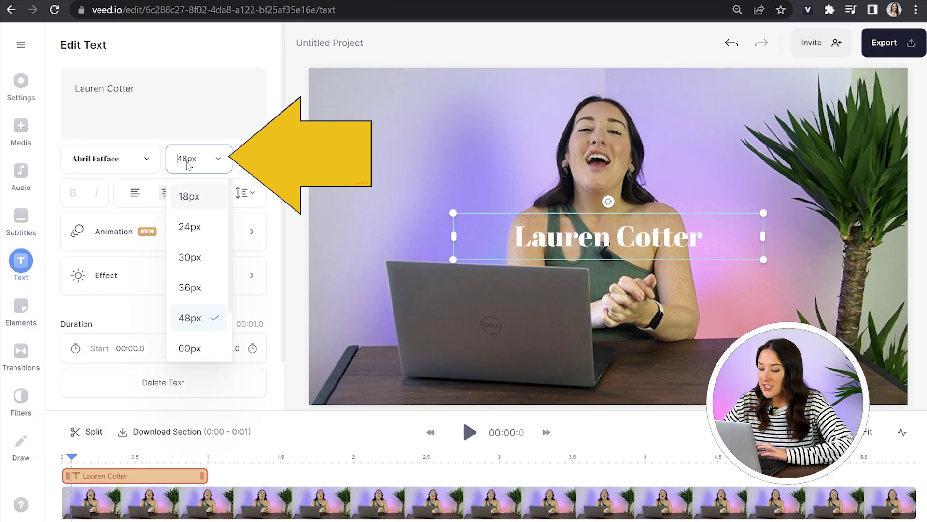
pyautogui.click(190, 347)
pyautogui.click(252, 158)
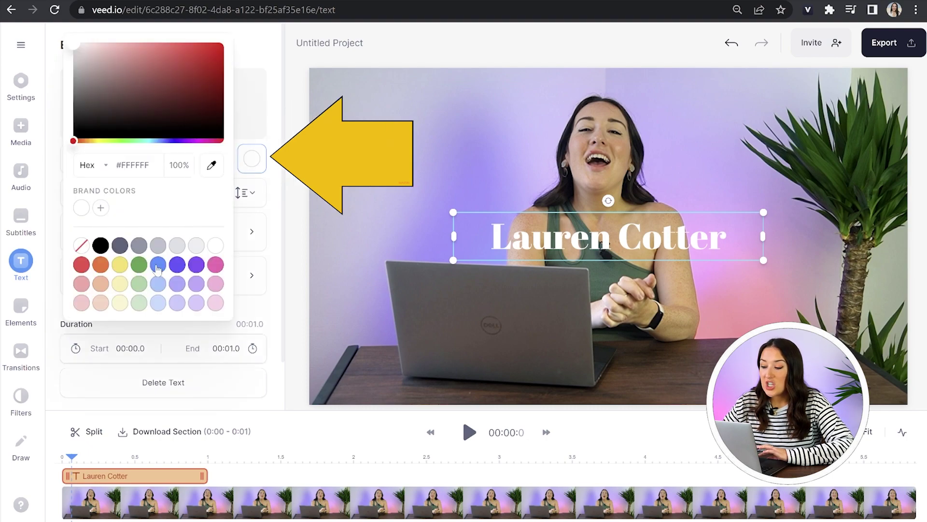
pyautogui.click(119, 283)
pyautogui.click(200, 287)
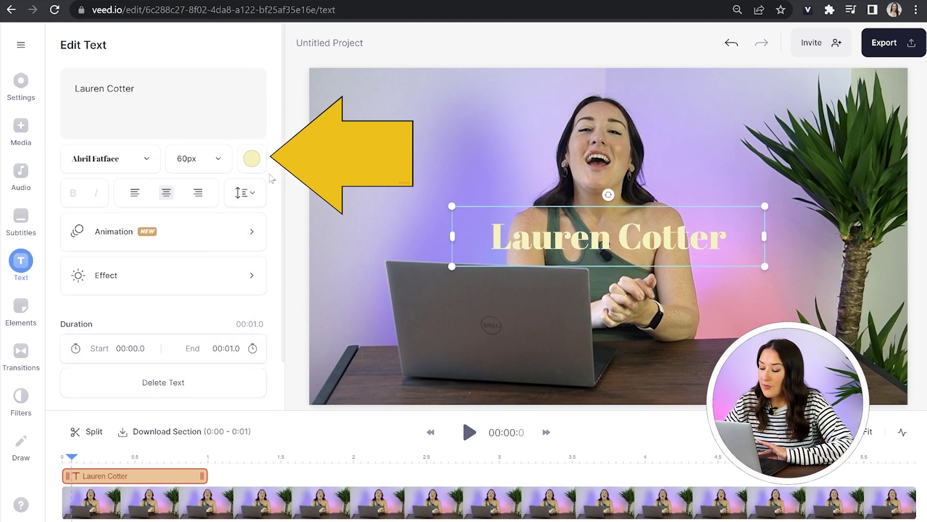
pyautogui.click(200, 287)
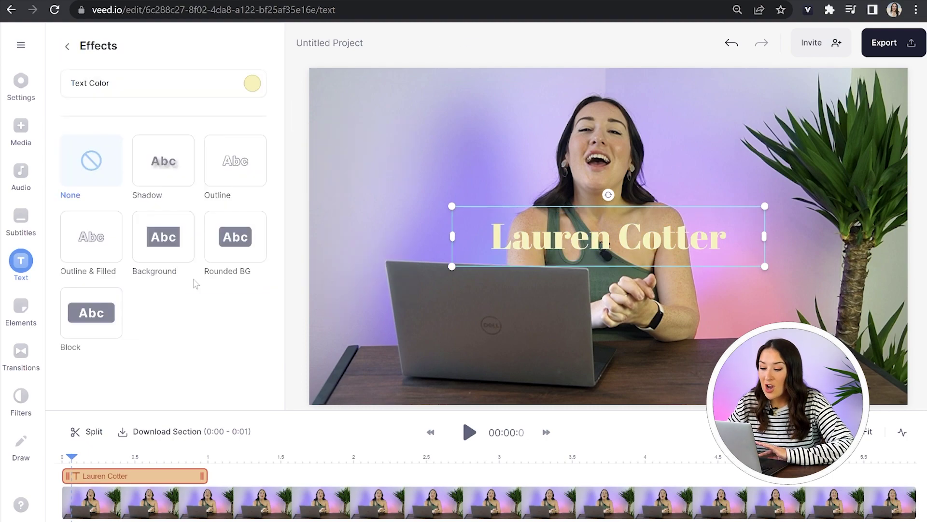
# Step: Apply the Rise animation preset to the name title
pyautogui.click(69, 47)
pyautogui.click(150, 230)
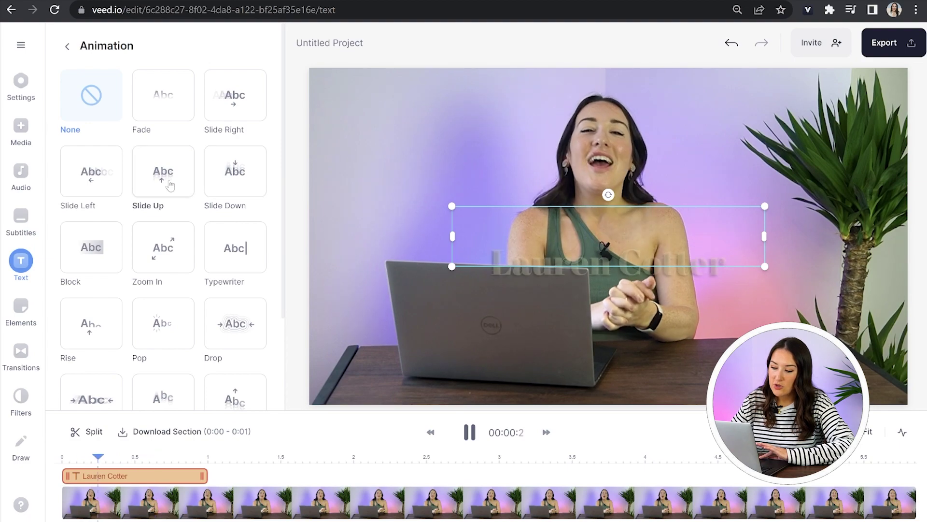
pyautogui.click(90, 319)
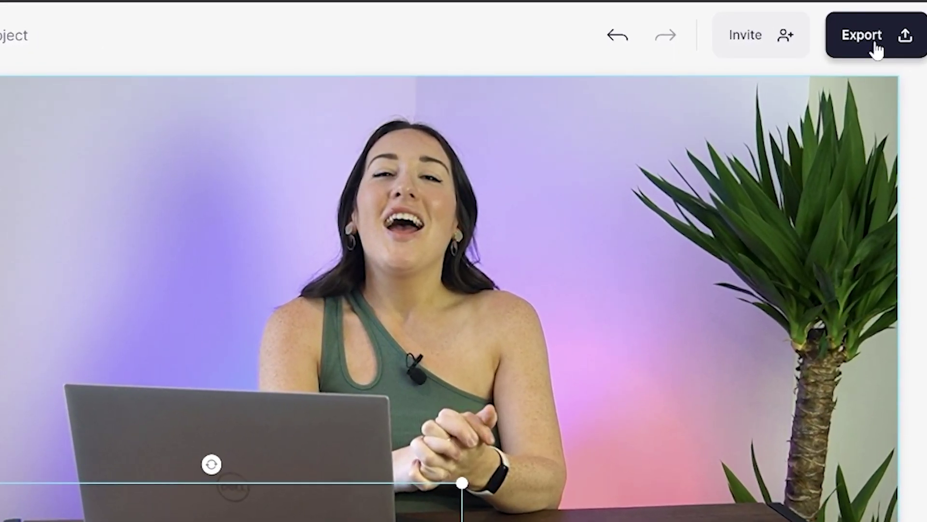
# Step: Export the titled video at HD quality
pyautogui.click(884, 42)
pyautogui.click(684, 360)
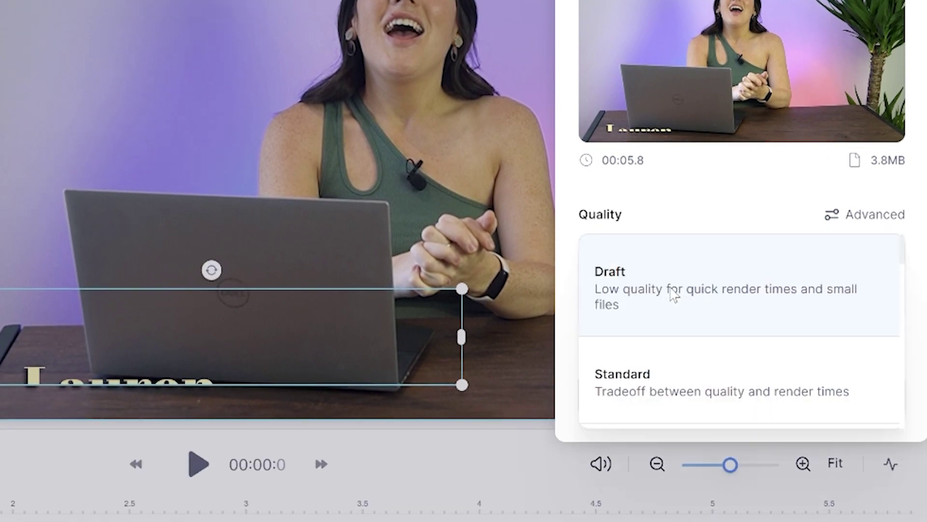
pyautogui.click(635, 371)
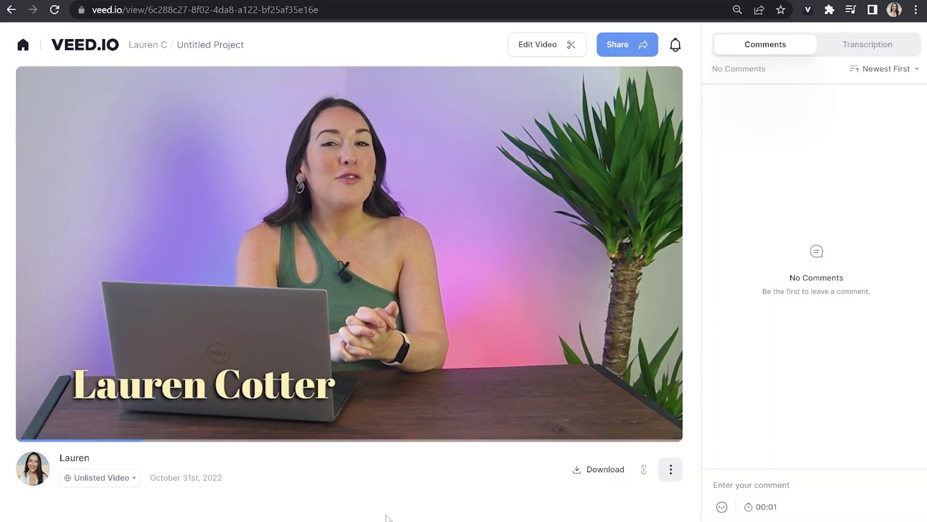
# Step: Download the finished video as an MP4 file
pyautogui.click(599, 470)
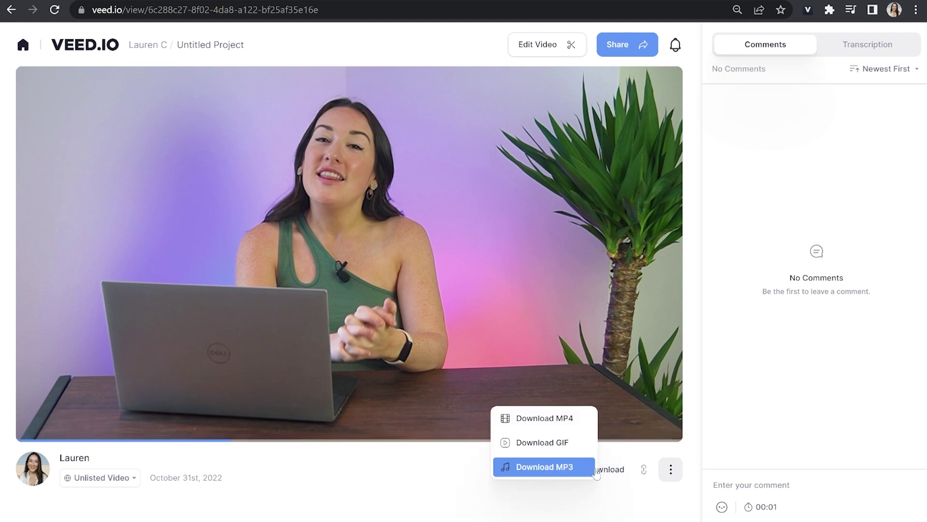
pyautogui.click(564, 418)
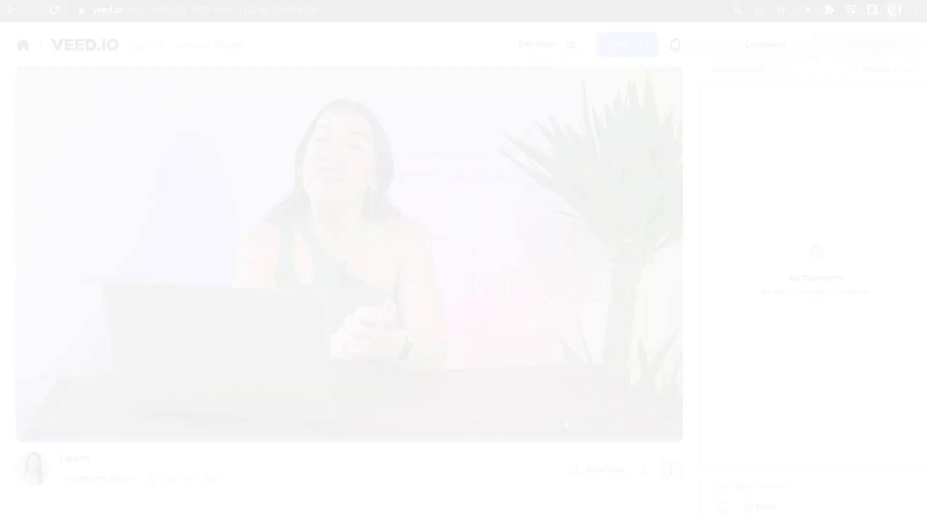